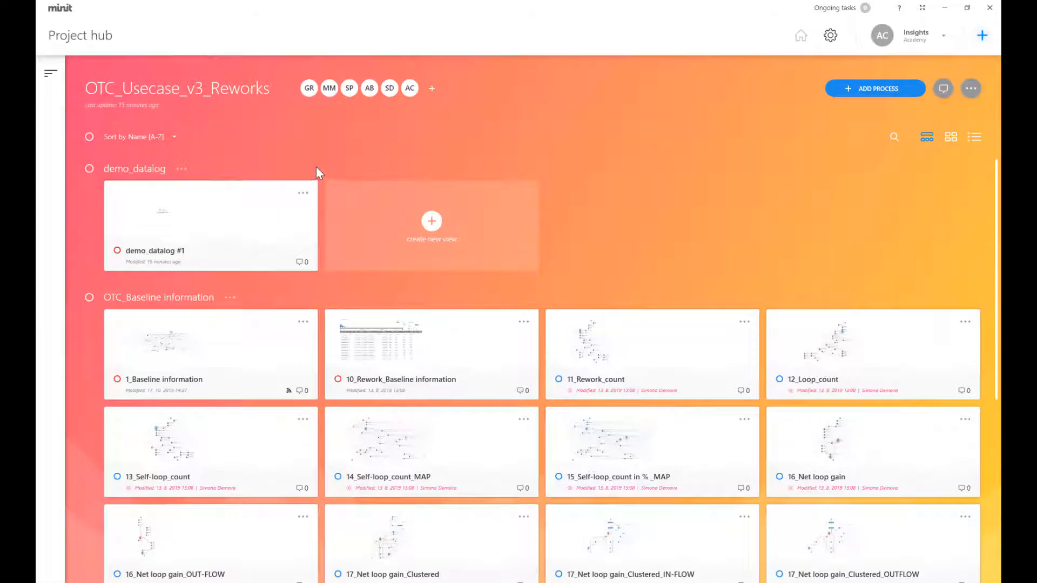
Step: Create a new project named DEMO PROJECT
left_click(49, 76)
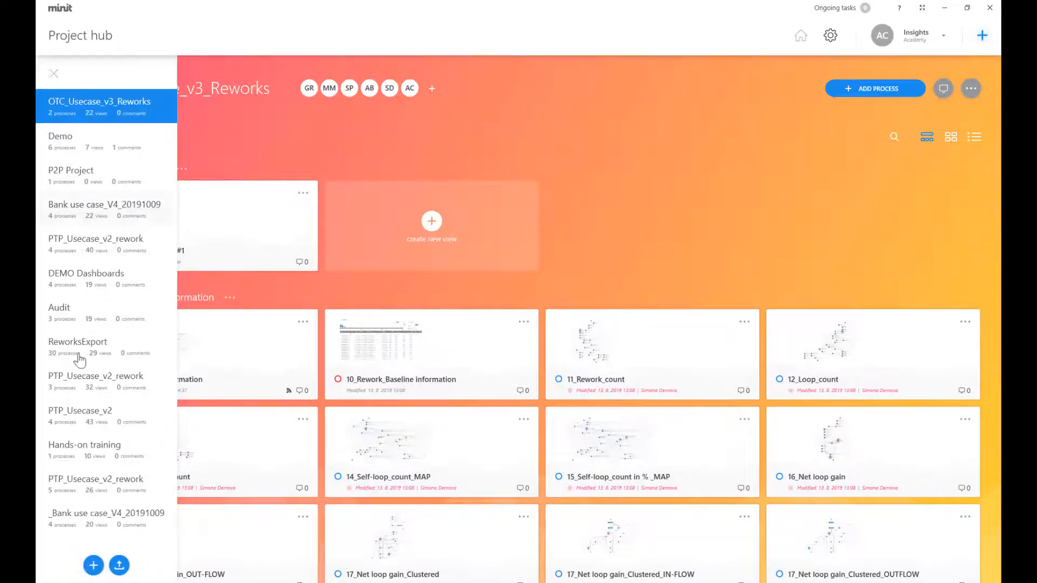
left_click(94, 565)
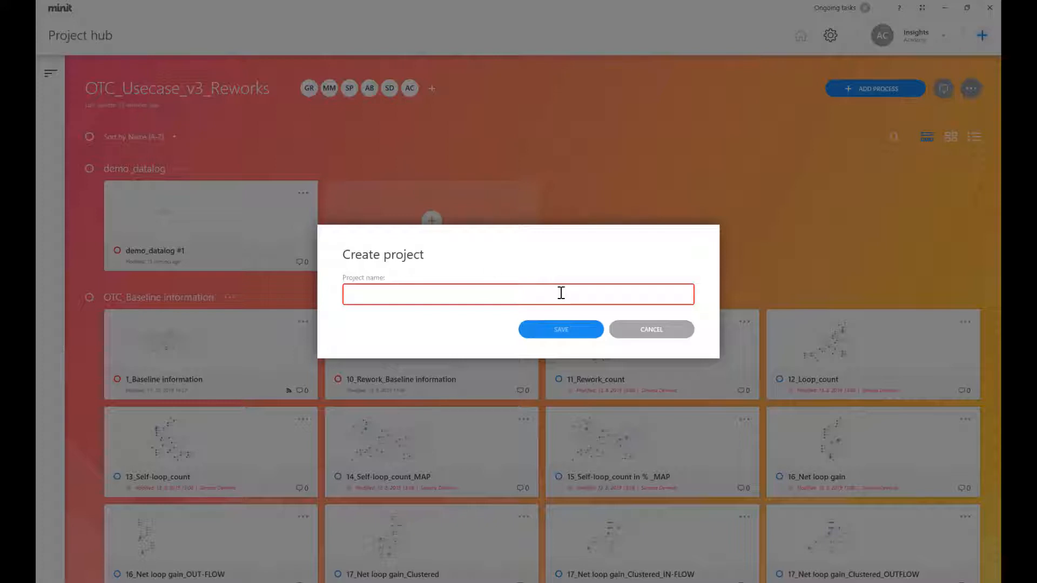
type("DEMO PROJE")
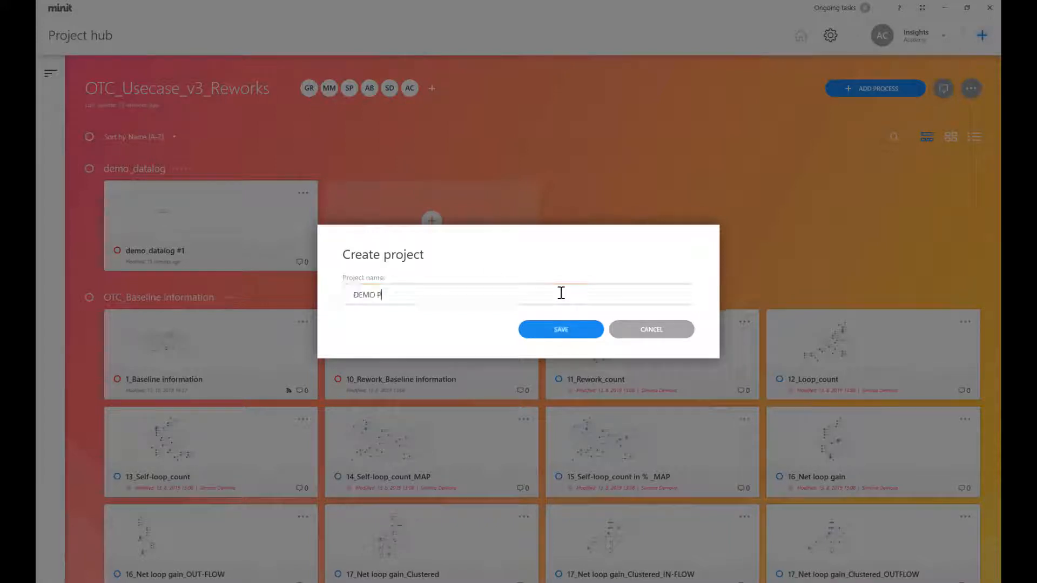
type("CT")
left_click(598, 329)
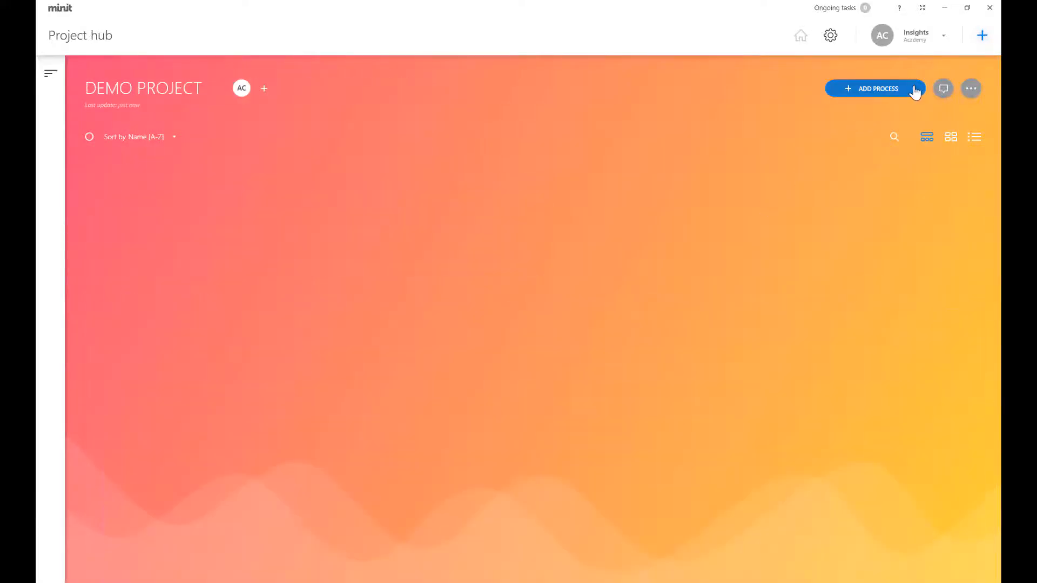
Step: Add a process by importing the file demo_datalog.csv
left_click(913, 90)
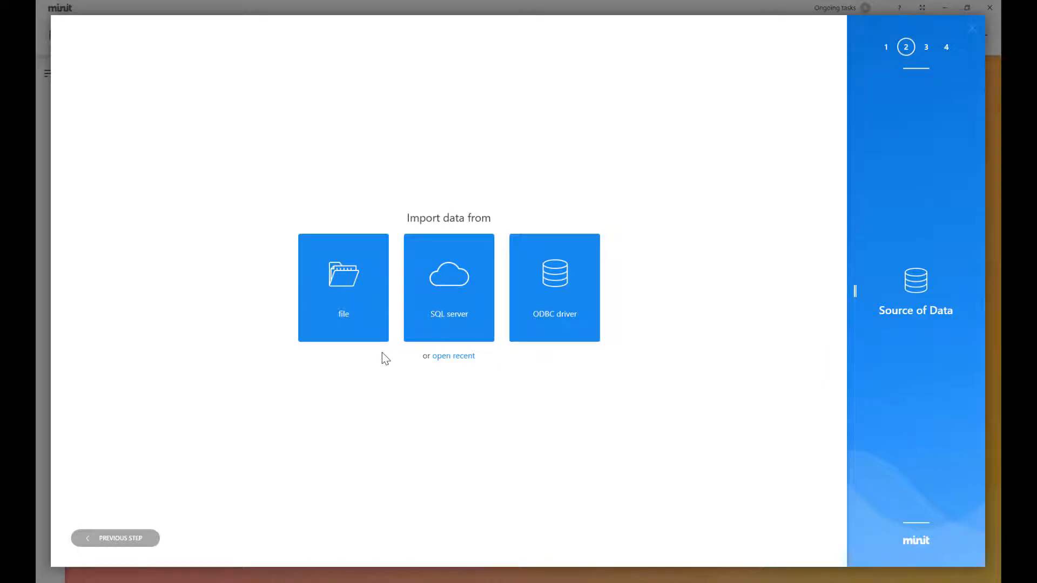
left_click(381, 336)
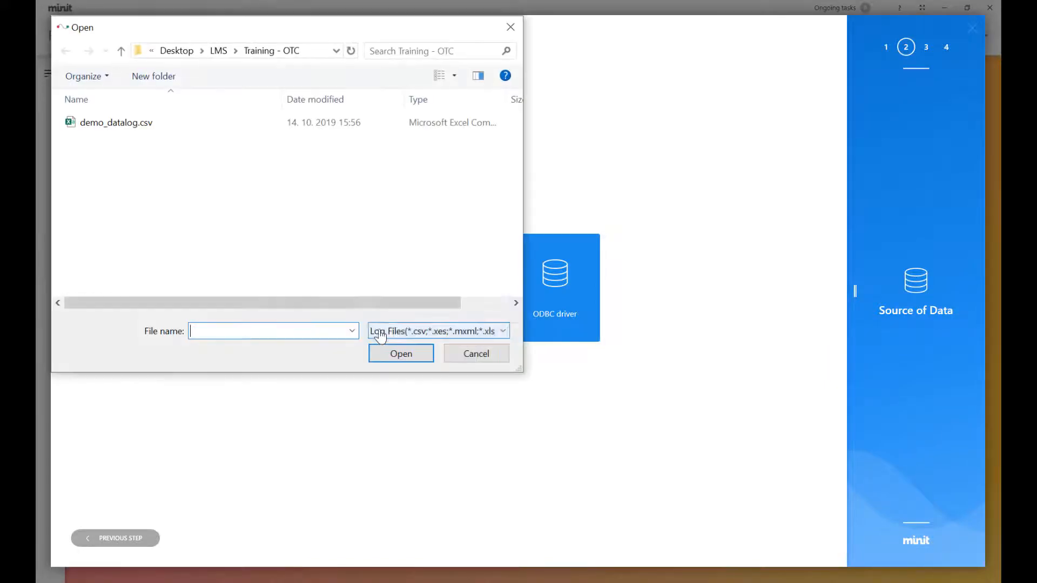
left_click(145, 124)
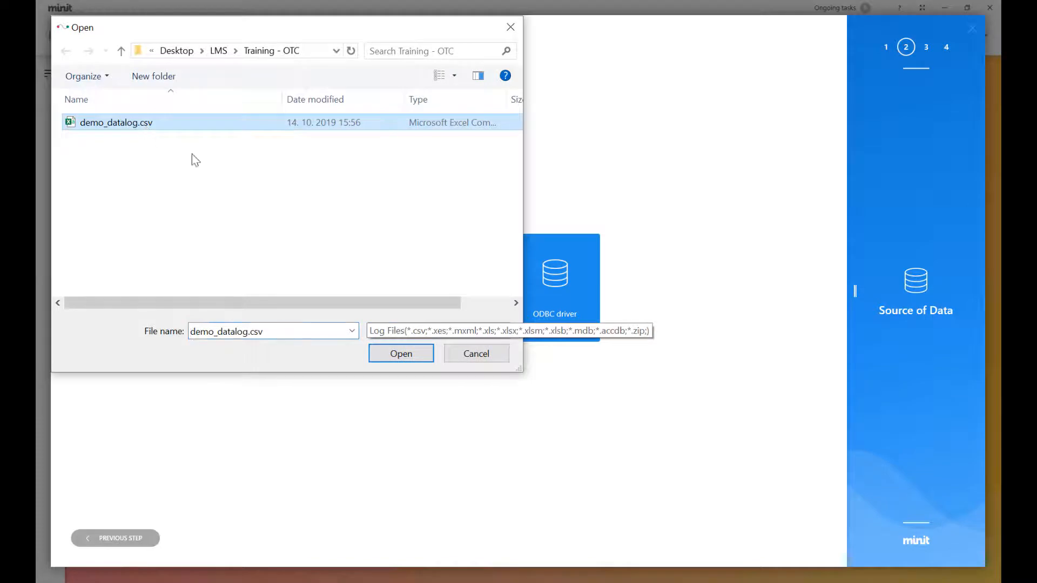
left_click(429, 357)
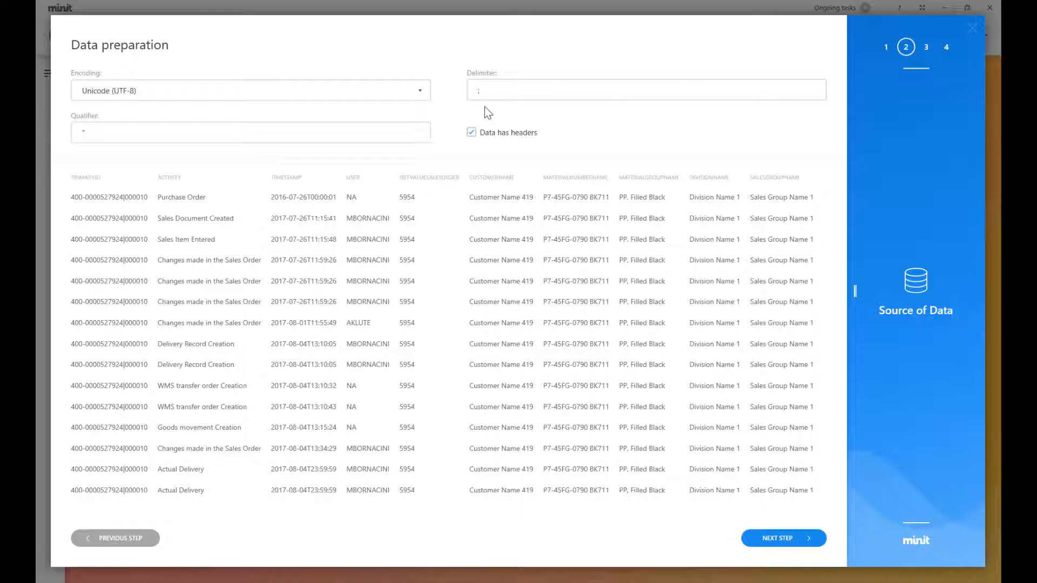
Step: Accept the data preparation settings and map Activity as the activity column and Timestamp as the event start
left_click(785, 539)
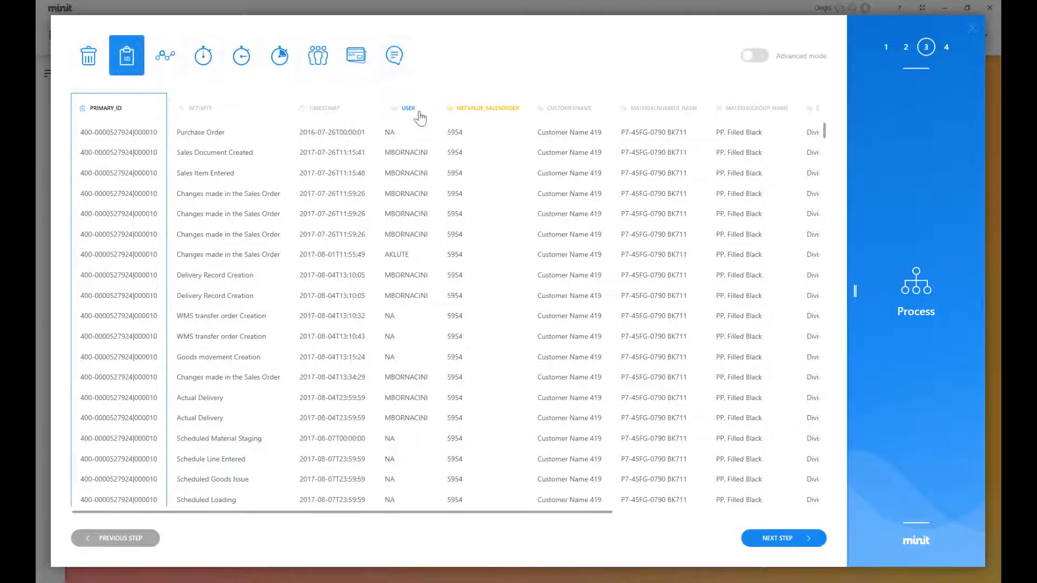
left_click(369, 78)
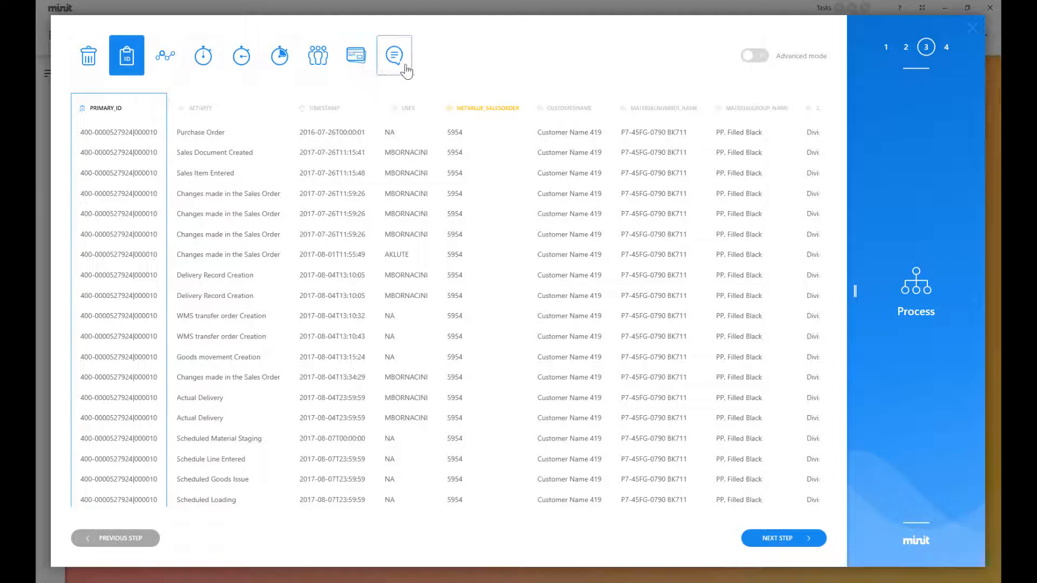
mouse_move(405, 70)
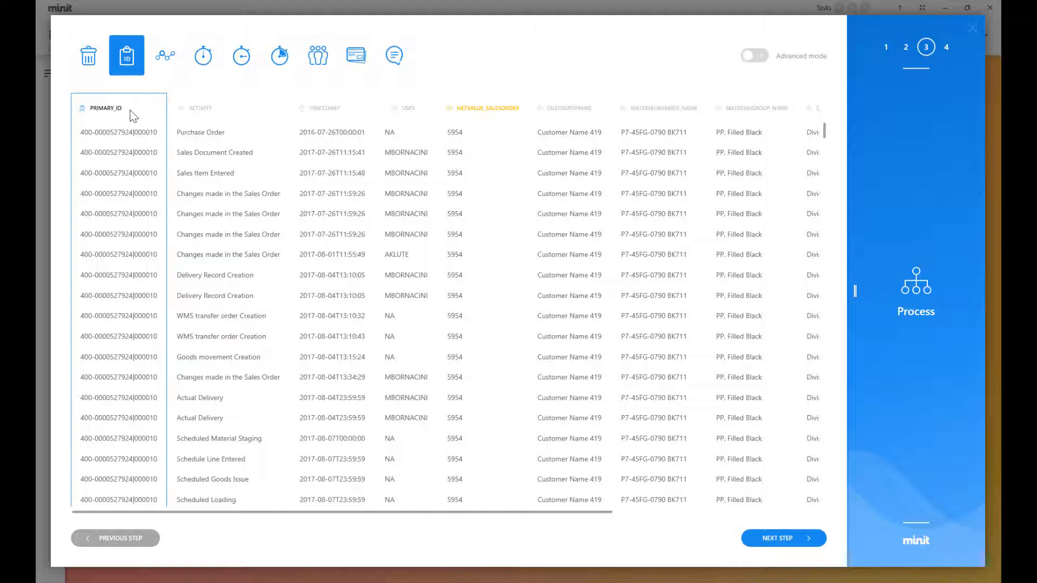
left_click(232, 125)
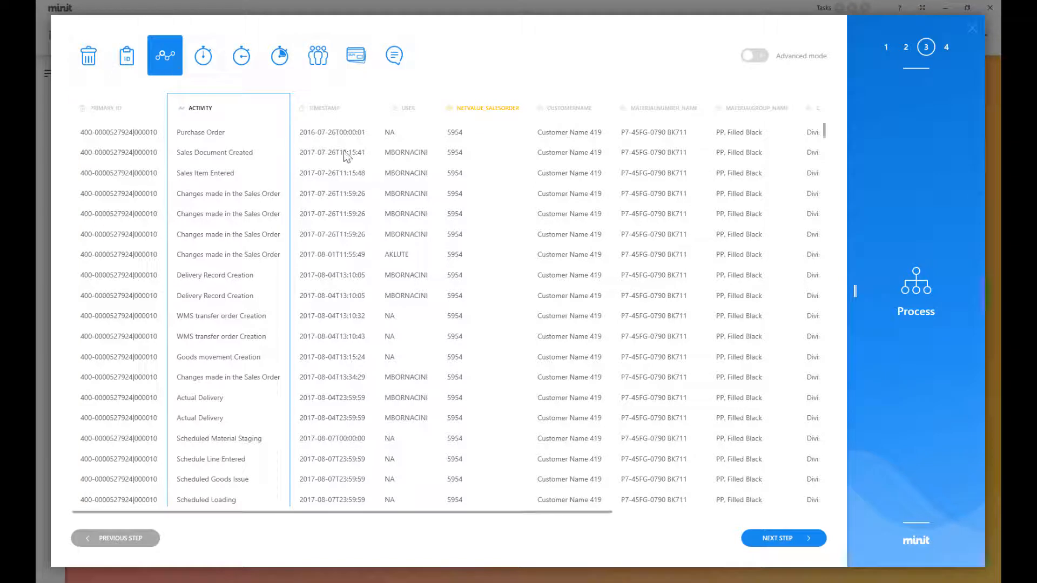
left_click(214, 71)
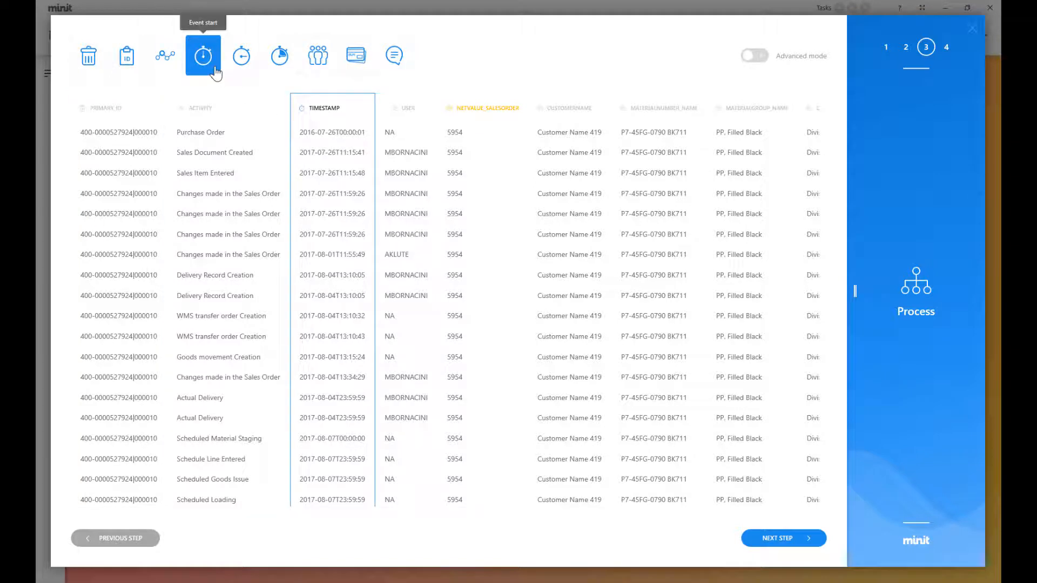
Step: Map User as the resource and NetValue_SalesOrder as a financial value per case
left_click(411, 143)
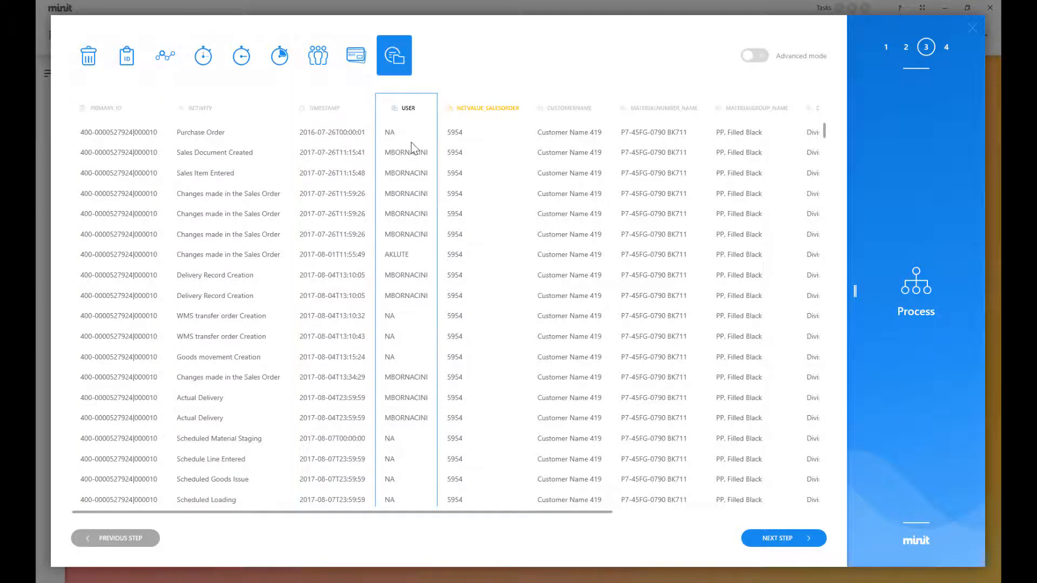
left_click(318, 68)
left_click(476, 146)
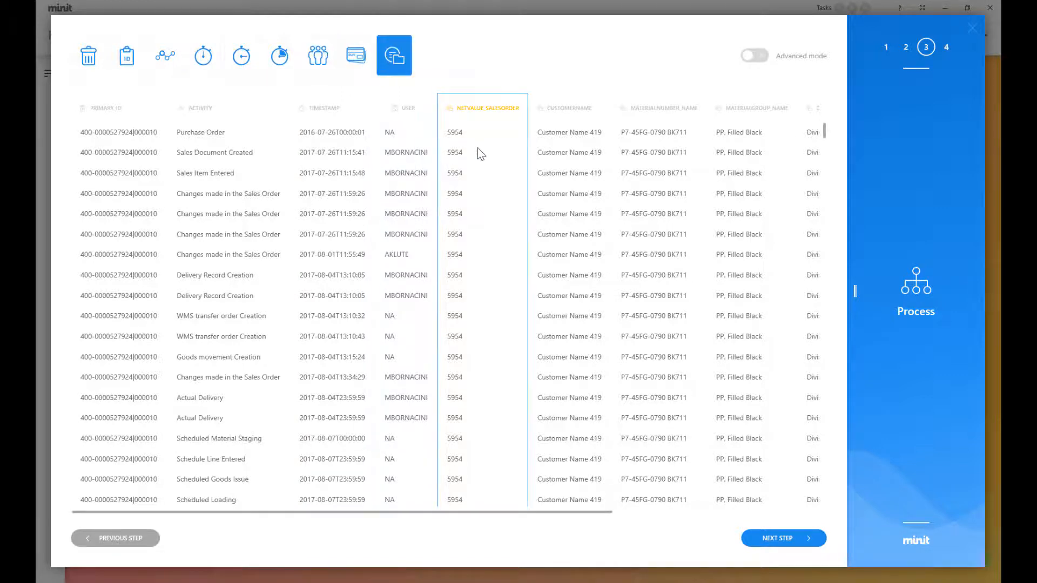
left_click(365, 64)
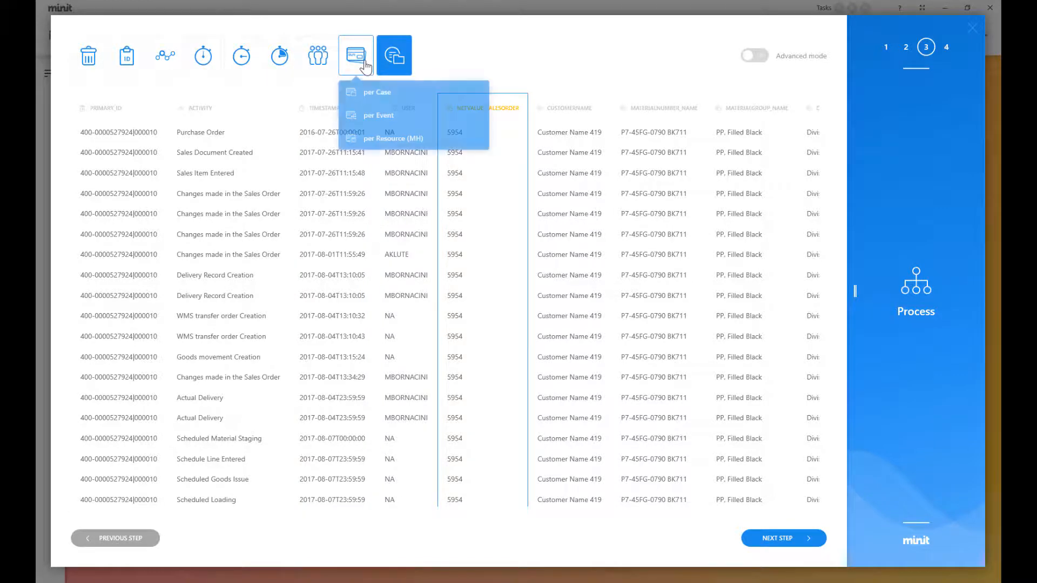
left_click(416, 96)
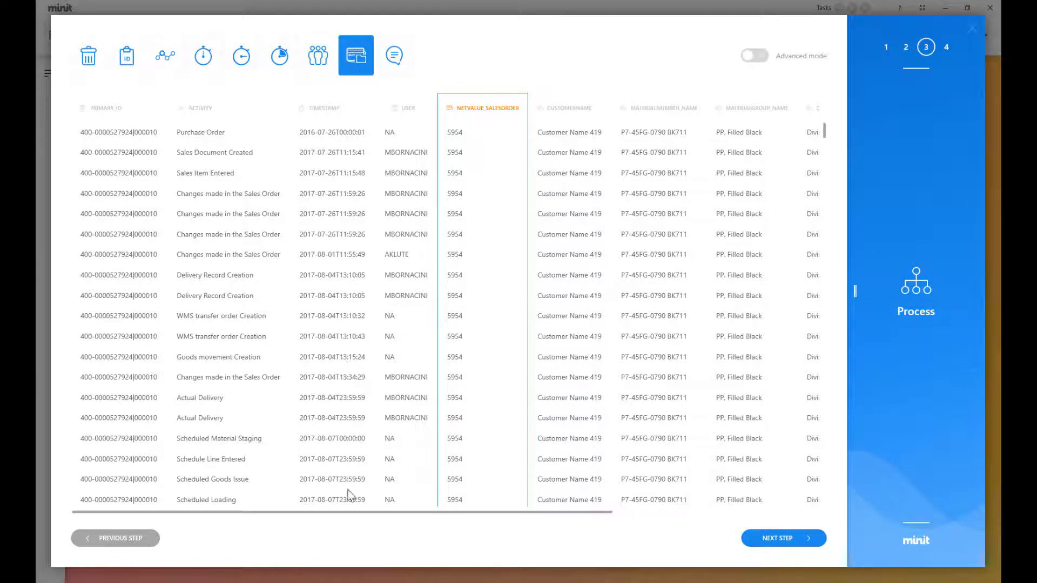
Step: Review the remaining columns and continue to the import settings review
left_click_drag(415, 513, 554, 510)
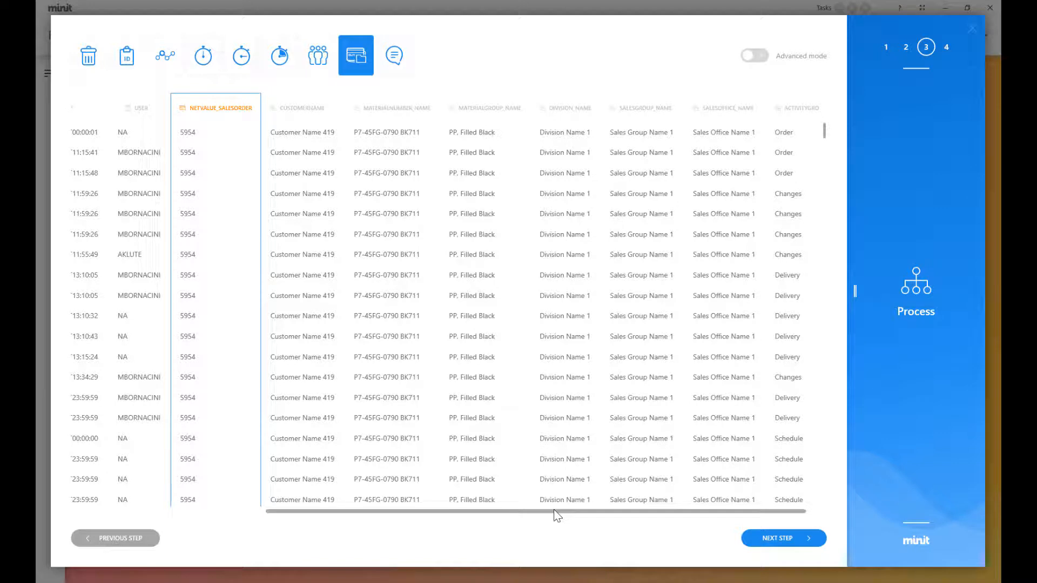
left_click(797, 542)
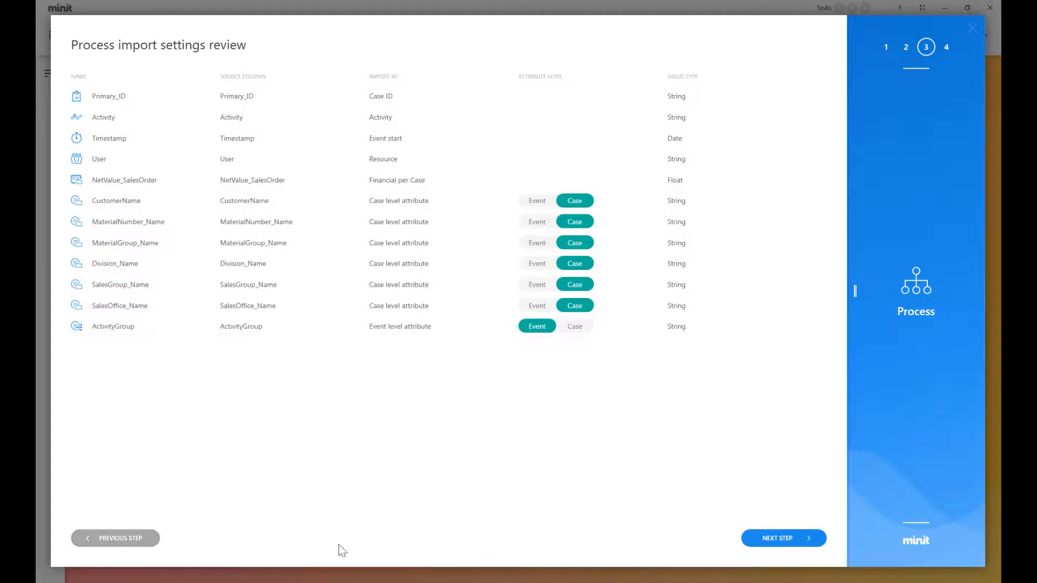
Step: Keep the process name demo_datalog and import it with full validation
left_click(783, 544)
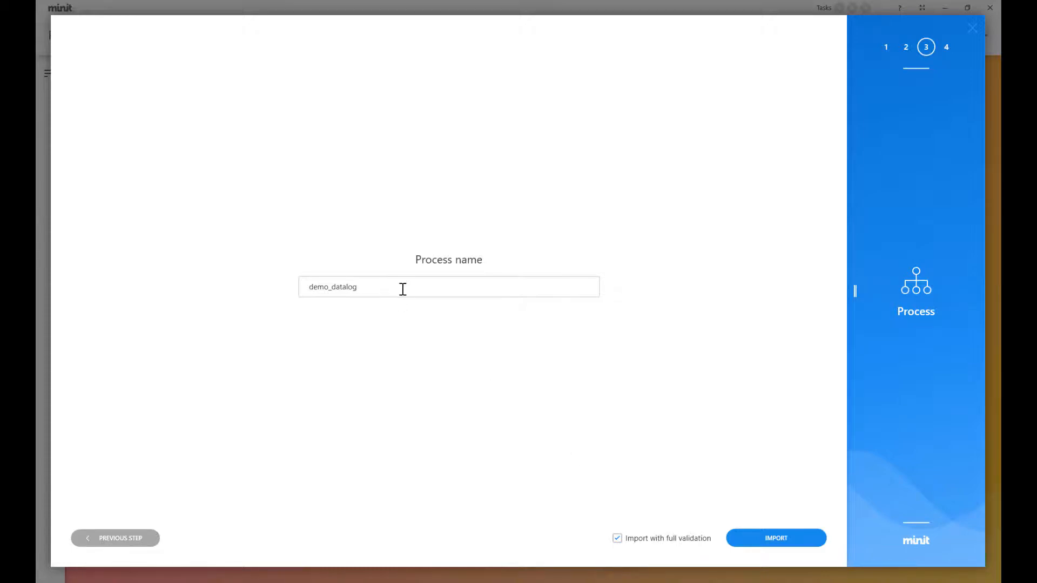
left_click(811, 541)
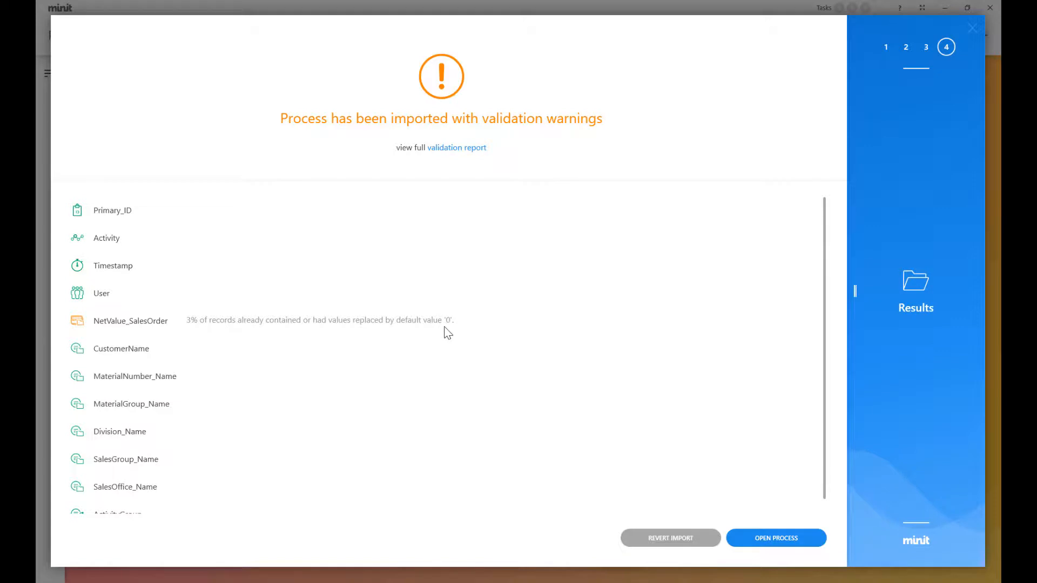
Step: Open the full validation report and expand all entries to inspect the affected records
scroll(443, 327, "down", 1)
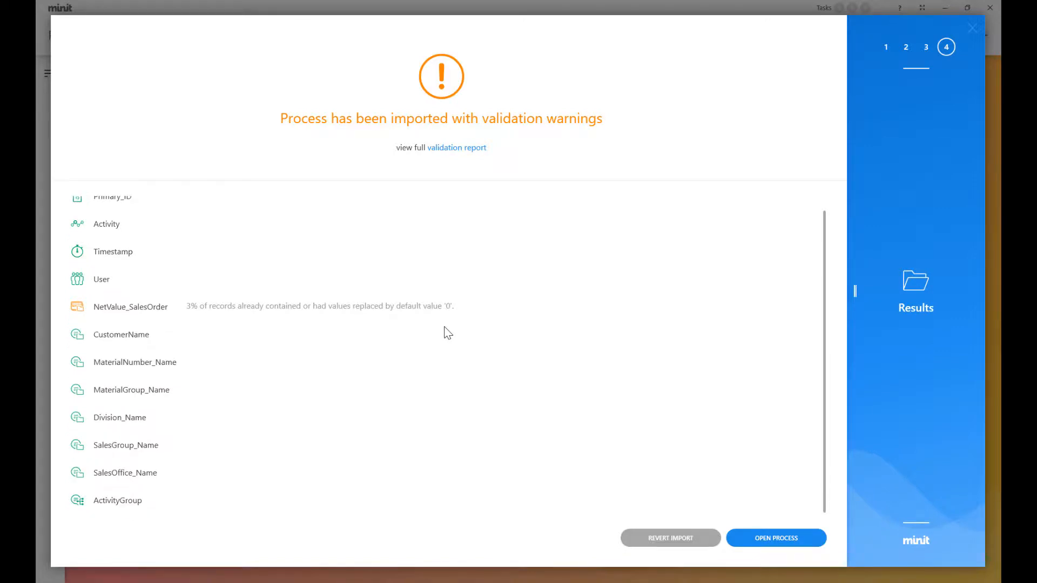
scroll(448, 333, "up", 1)
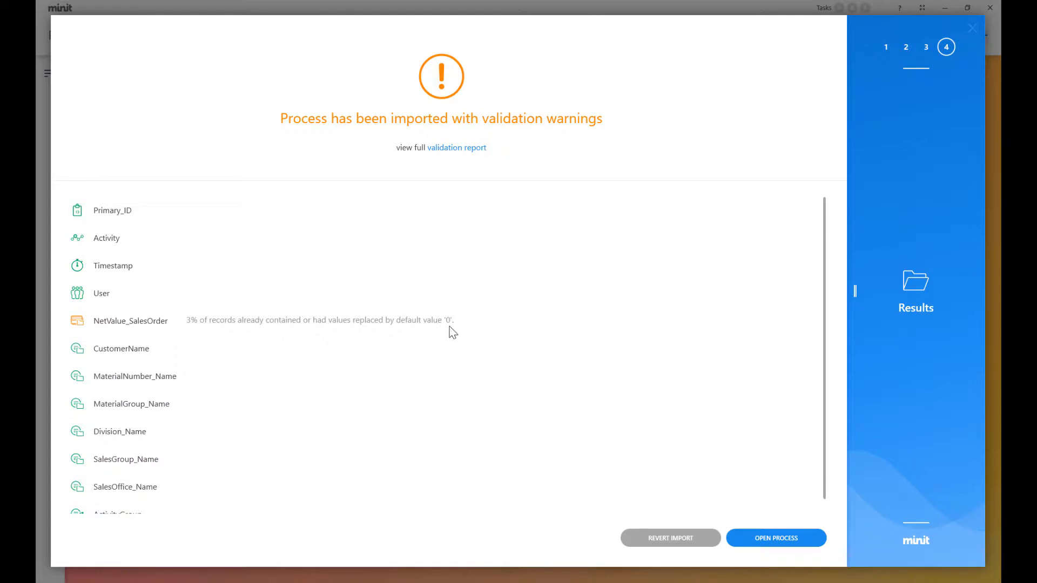
left_click(468, 156)
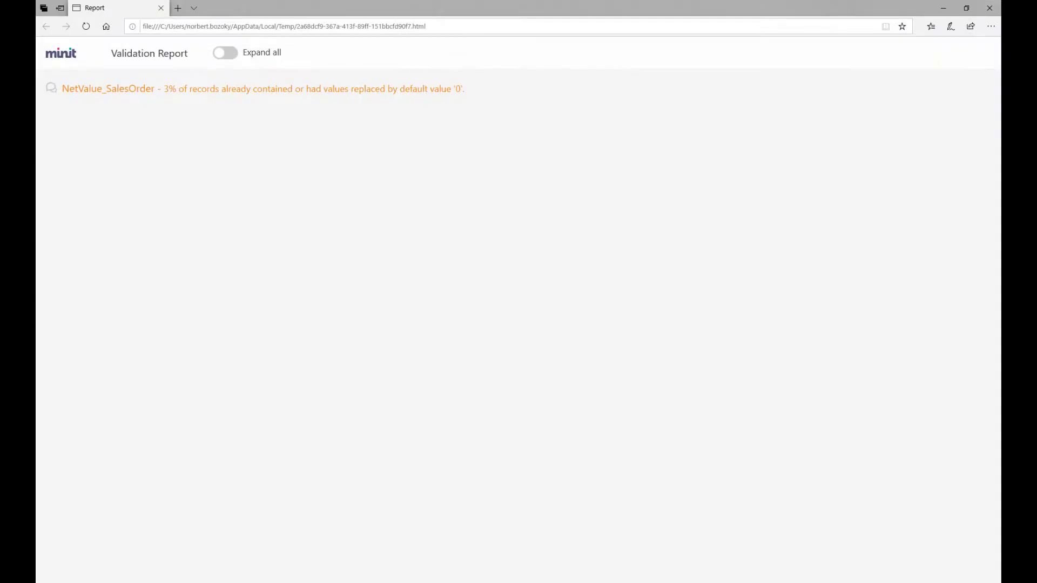
left_click(231, 55)
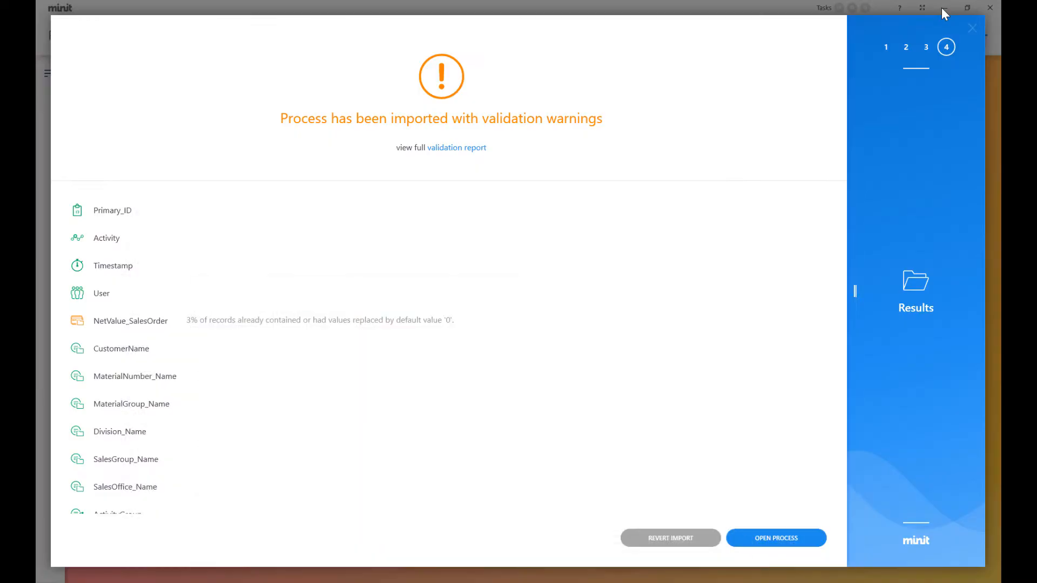
left_click(943, 8)
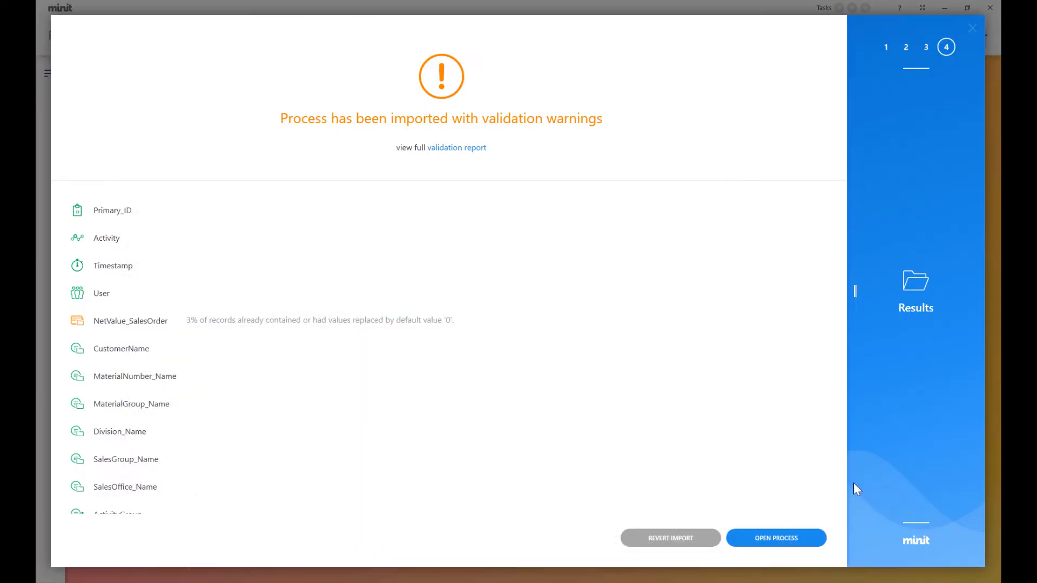
Step: Open the process map and inspect the Sales Document Created activity and its outgoing transitions
left_click(819, 548)
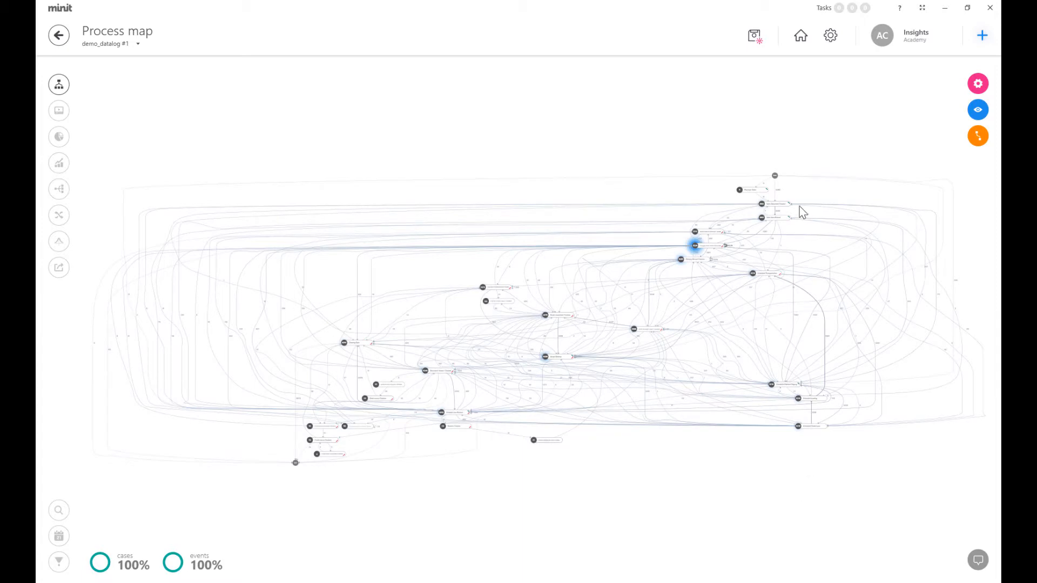
scroll(798, 209, "up", 3)
scroll(778, 83, "up", 3)
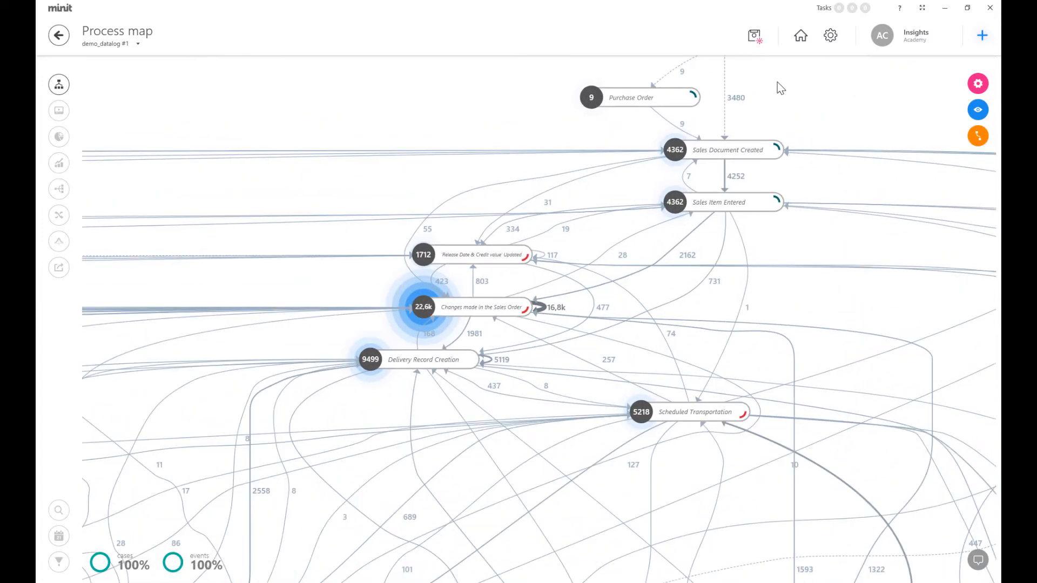
left_click(768, 152)
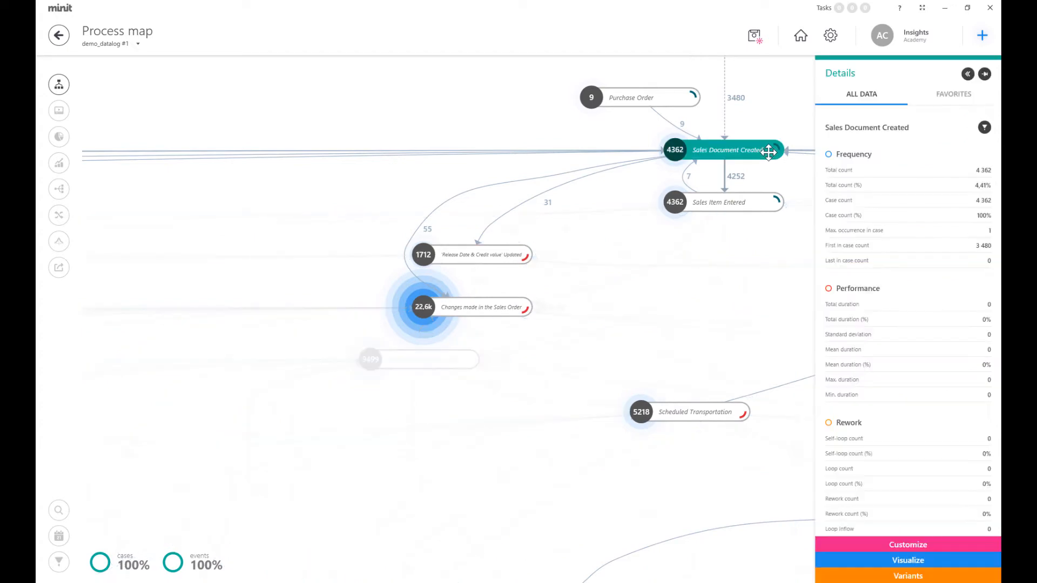
left_click(607, 157)
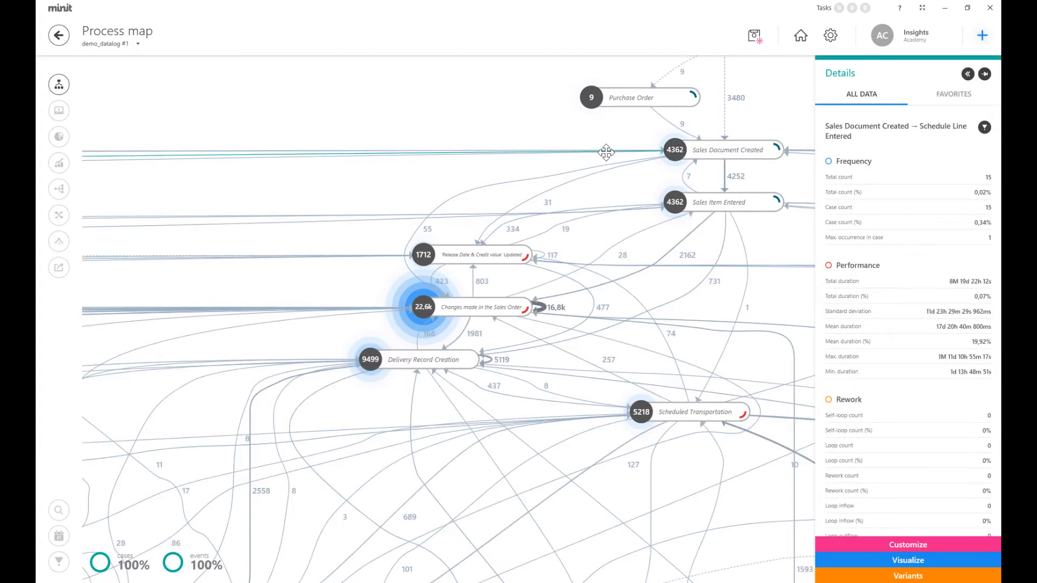
left_click(598, 176)
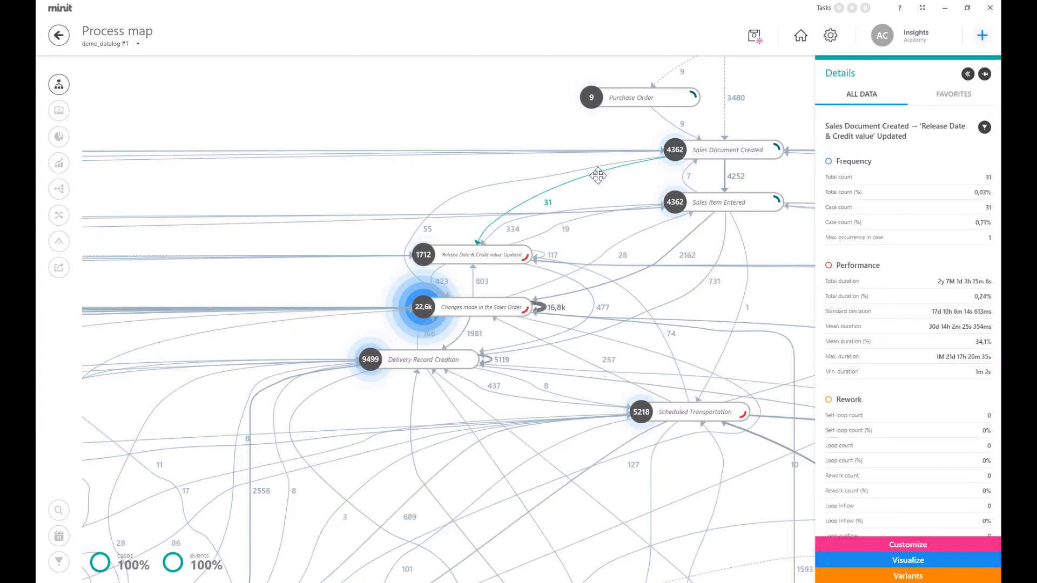